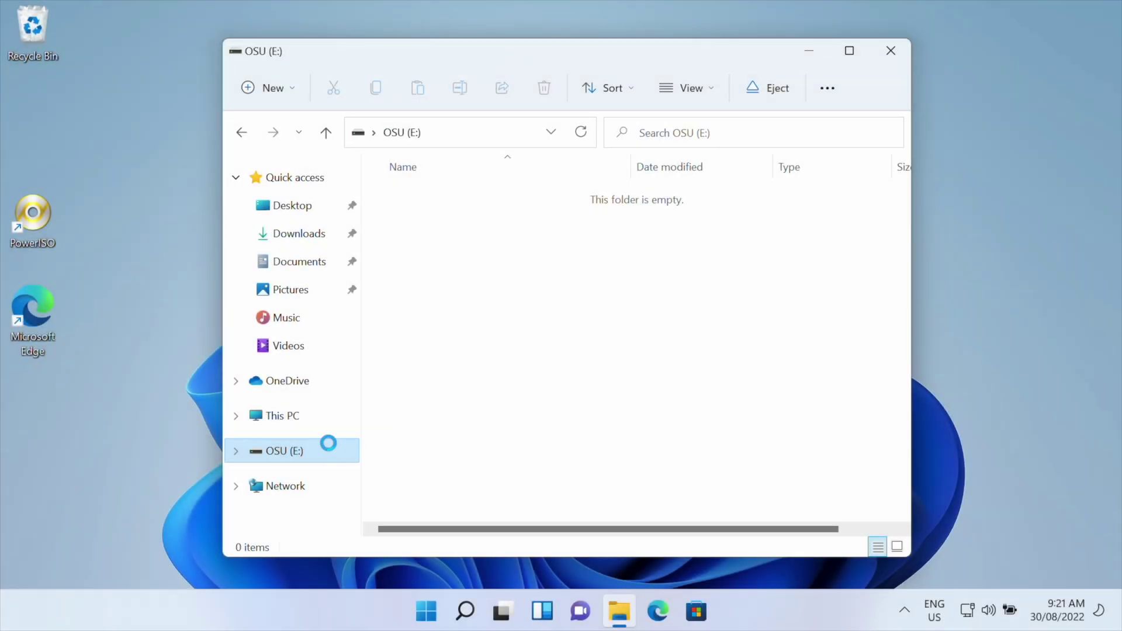
Step: Quick-format the OSU (E:) USB drive as NTFS with a 4096-byte allocation unit size and accept the erasure of its data
{"action": "right_click", "coordinate": [331, 449]}
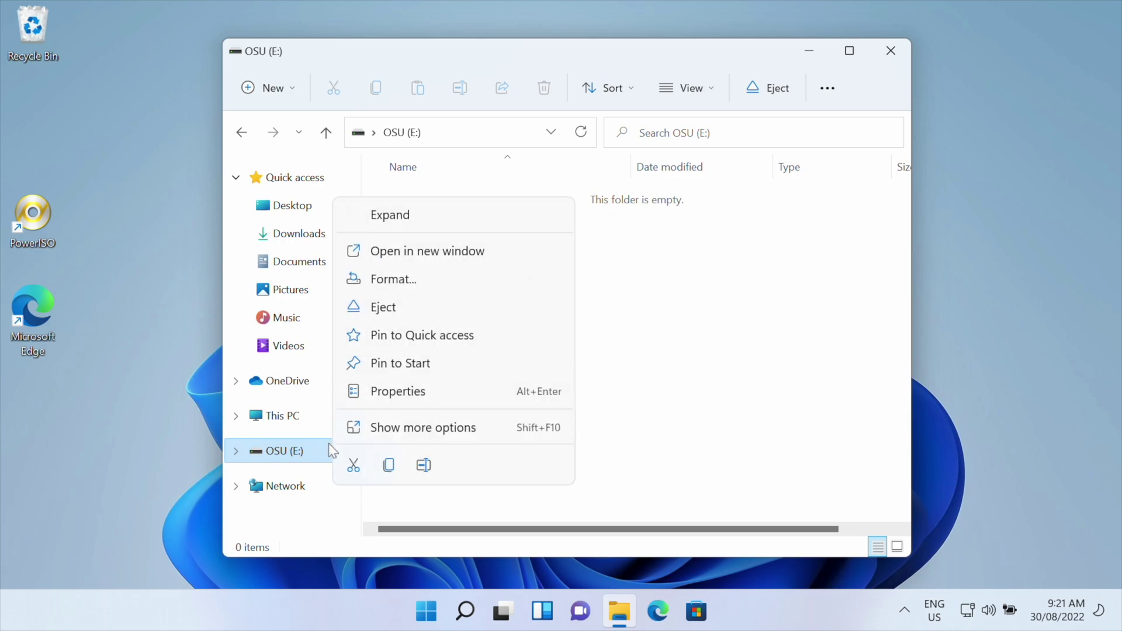
{"action": "left_click", "coordinate": [464, 281]}
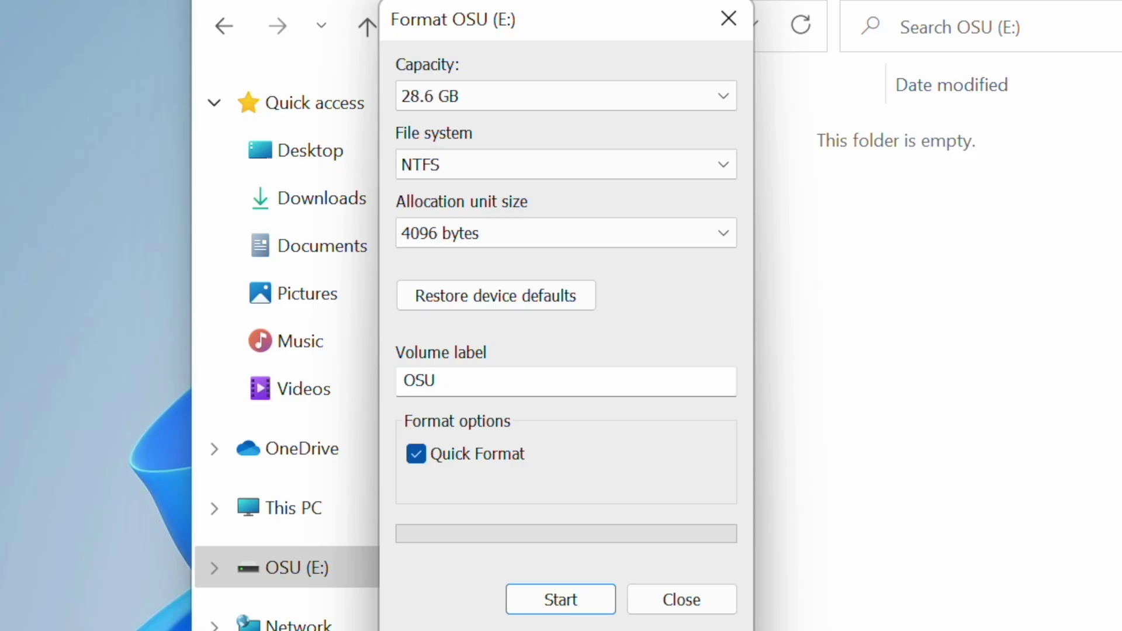
{"action": "left_click", "coordinate": [666, 97]}
{"action": "left_click", "coordinate": [689, 167]}
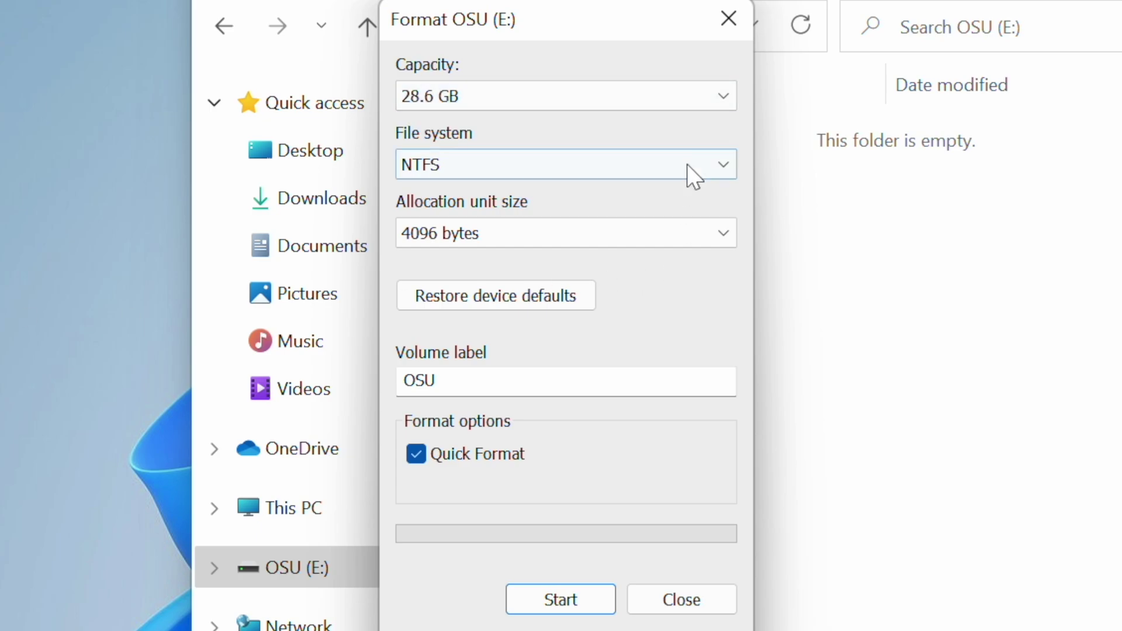
{"action": "left_click", "coordinate": [689, 166]}
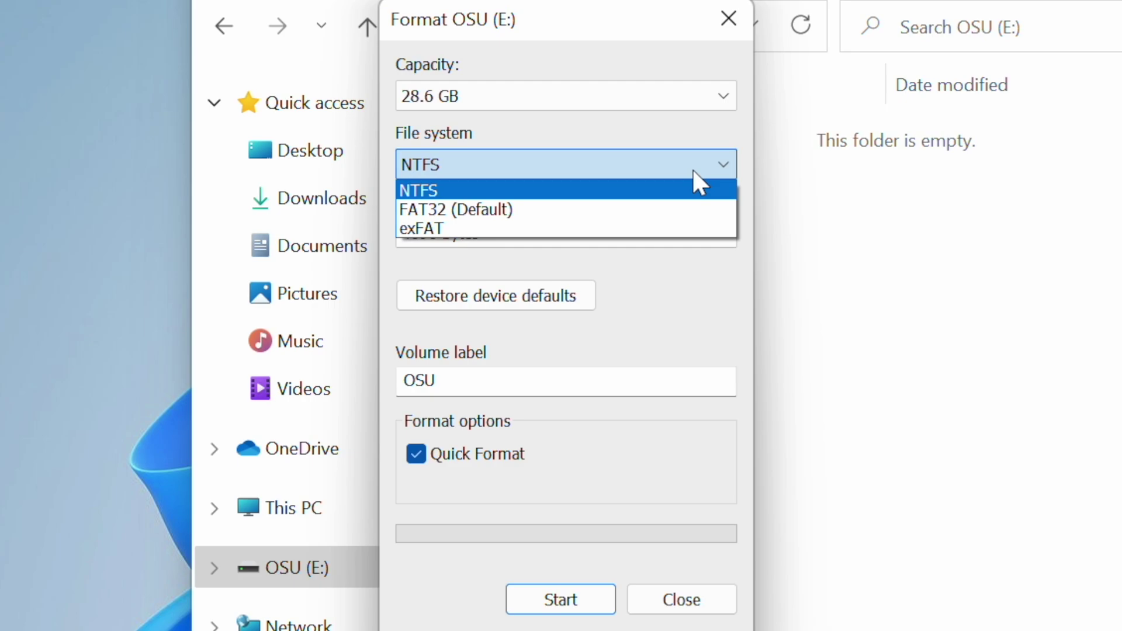
{"action": "left_click", "coordinate": [694, 170]}
{"action": "left_click", "coordinate": [685, 235]}
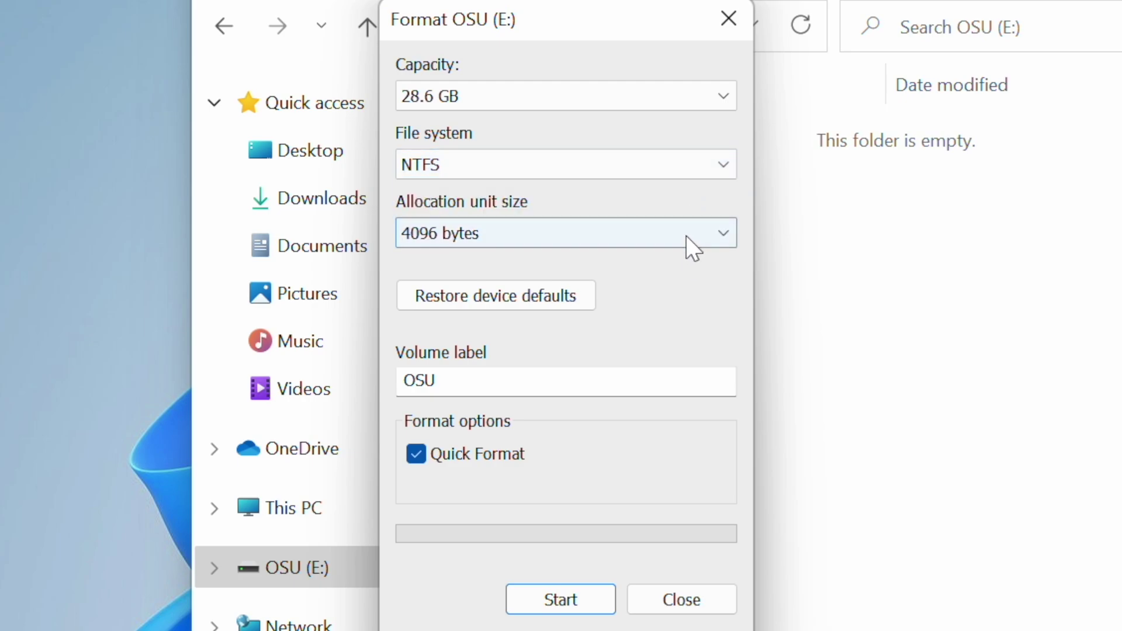
{"action": "left_click", "coordinate": [685, 231]}
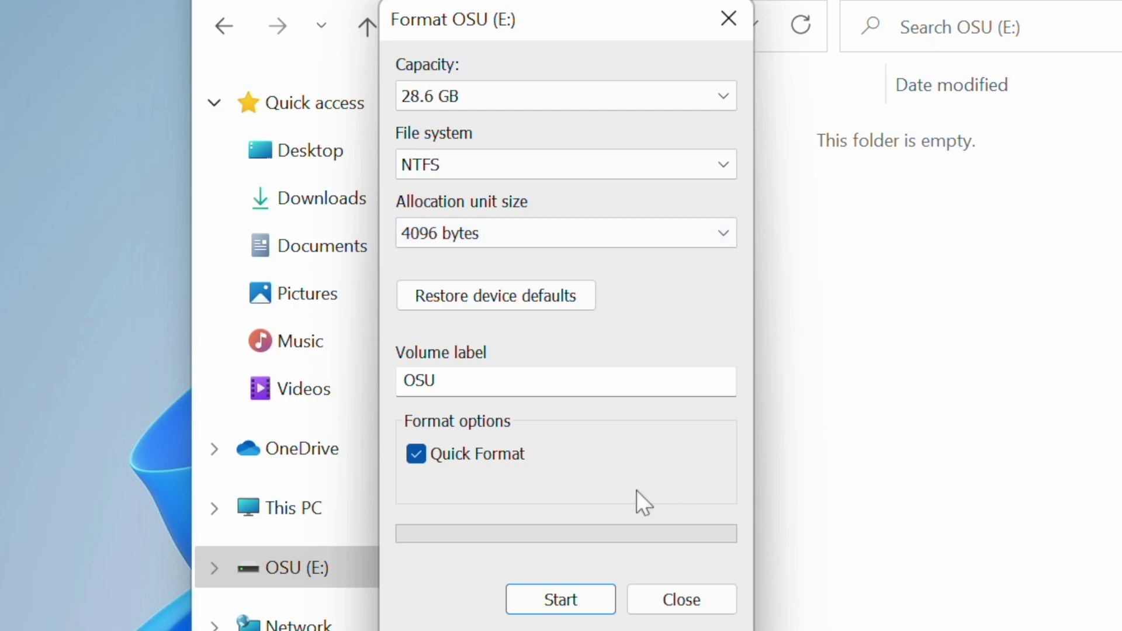
{"action": "left_click", "coordinate": [604, 592]}
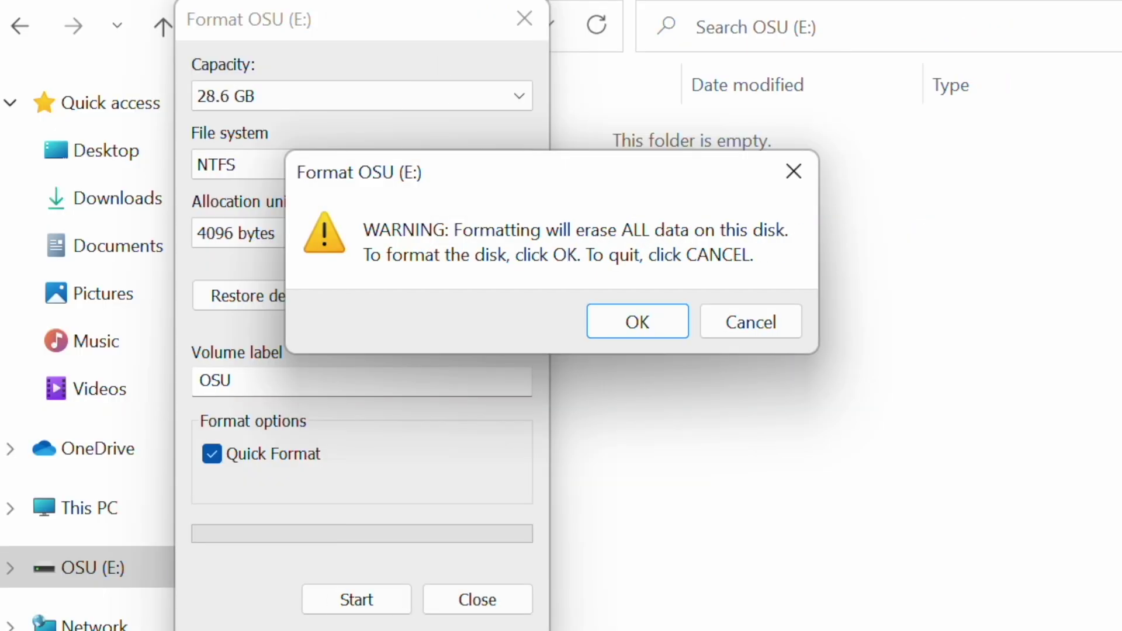
{"action": "left_click", "coordinate": [676, 321]}
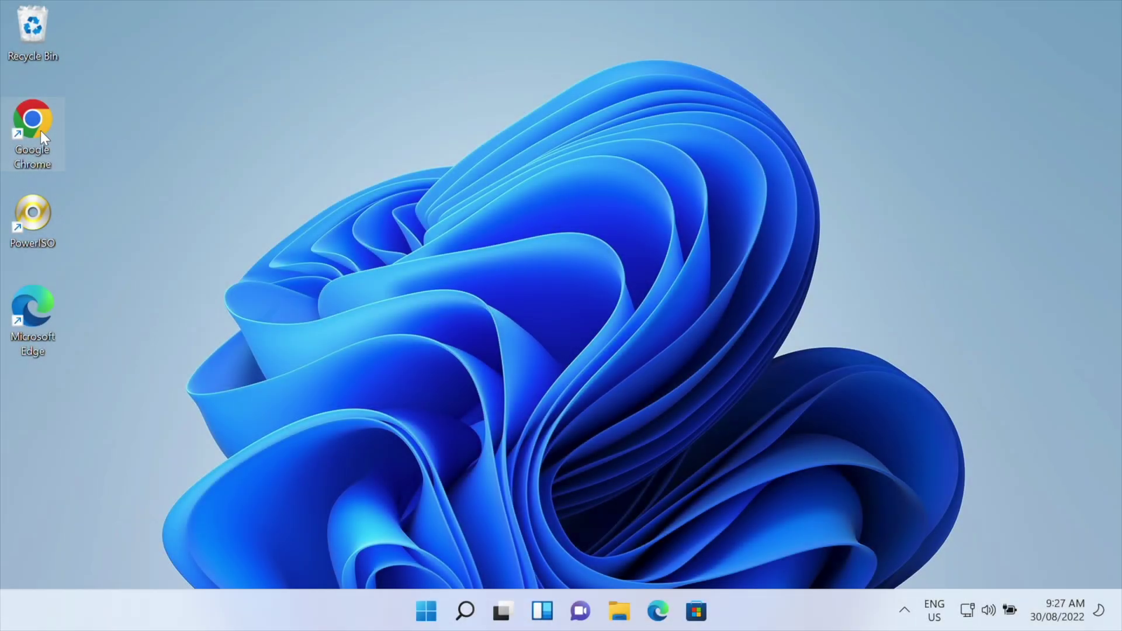
Step: Switch to Google Chrome, search for "xbox offline update" and open the Xbox Support page "Perform an offline system update"
{"action": "double_click", "coordinate": [33, 126]}
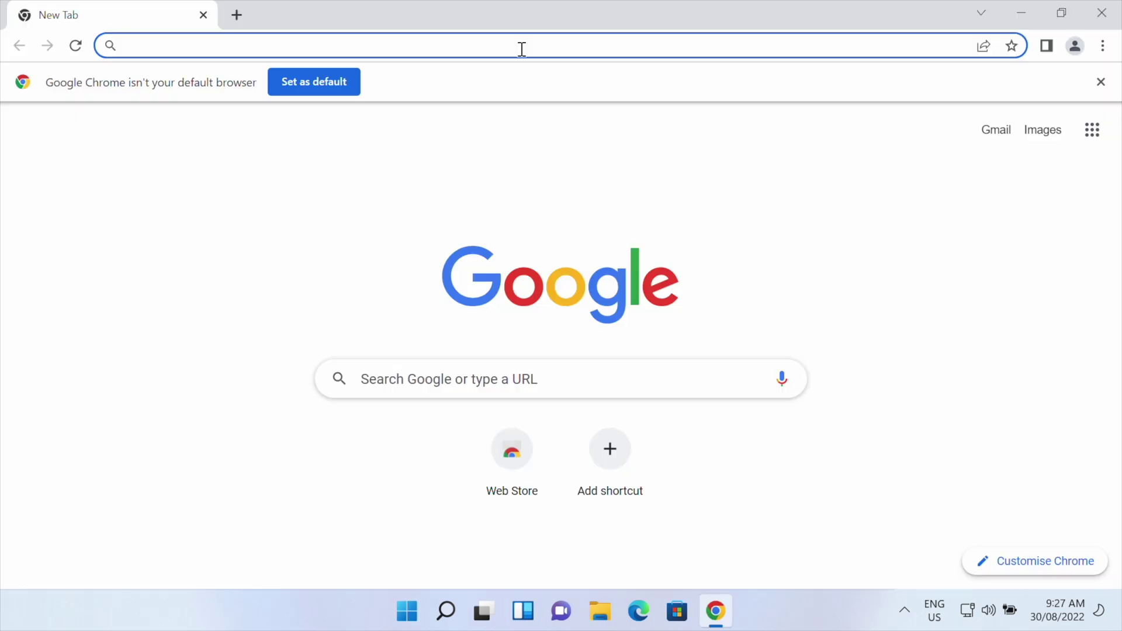
{"action": "left_click", "coordinate": [1100, 81]}
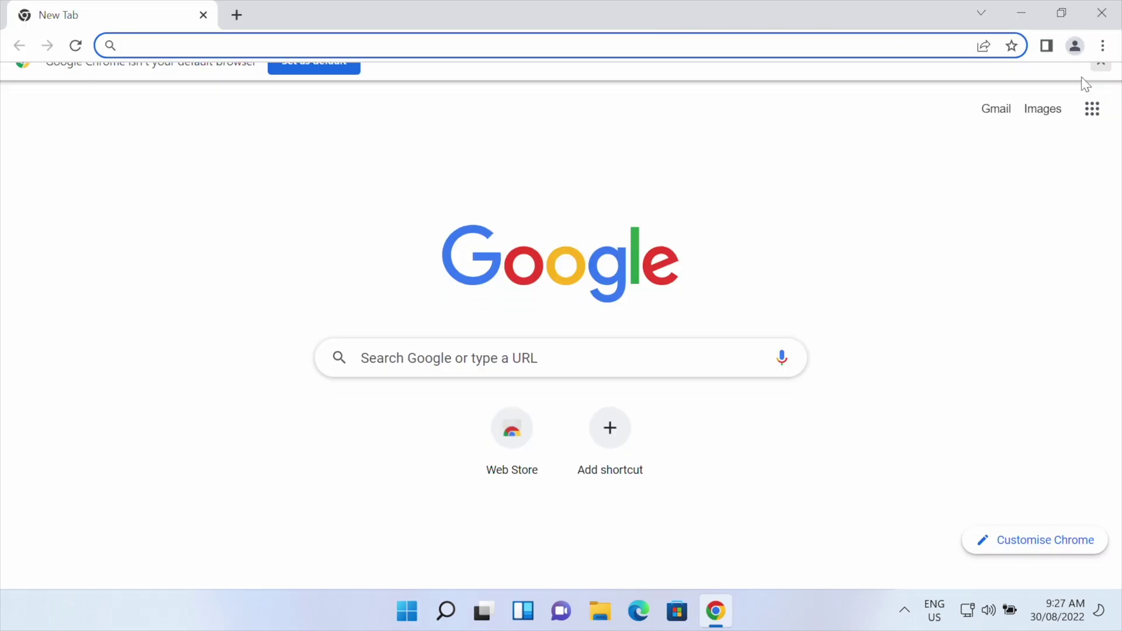
{"action": "type", "text": "xbox offline upda"}
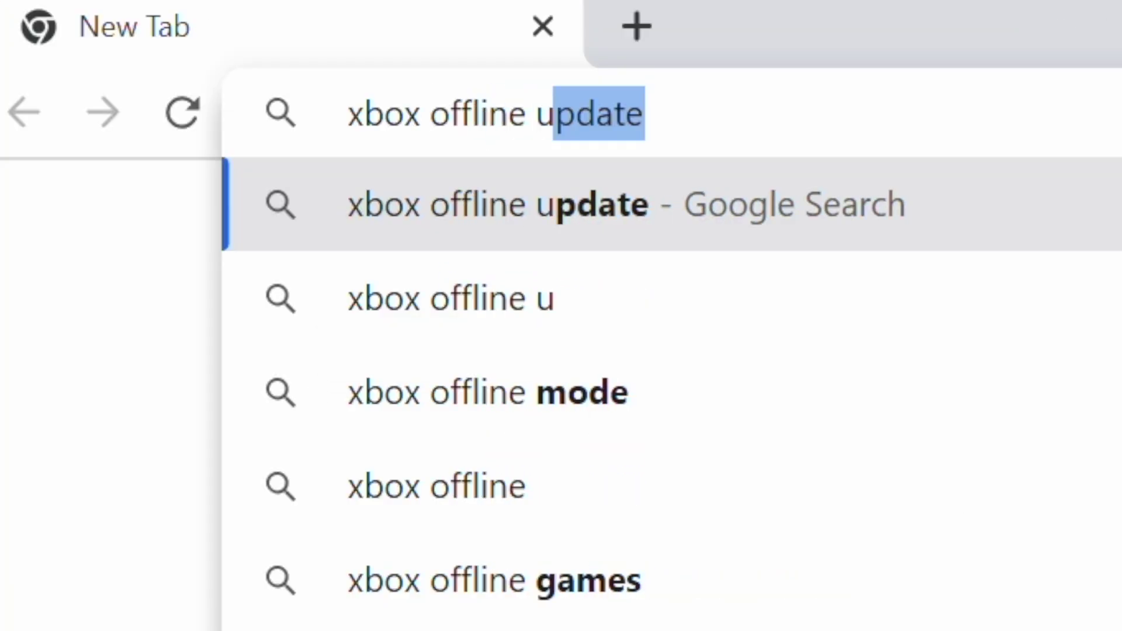
{"action": "type", "text": "te"}
{"action": "key", "text": "Return"}
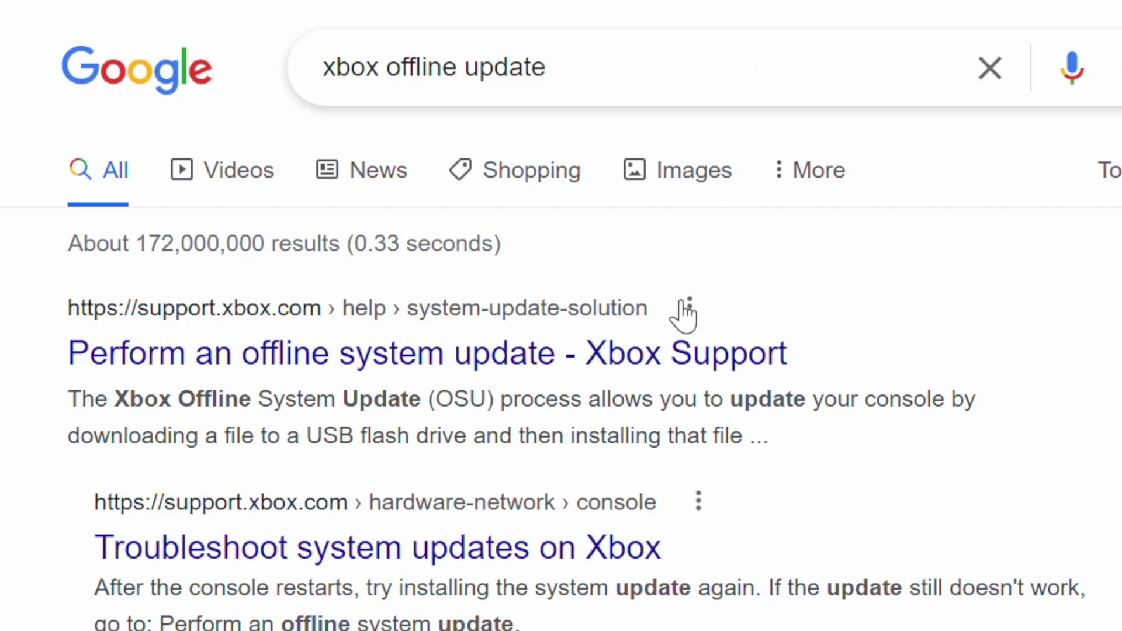
{"action": "left_click", "coordinate": [708, 359]}
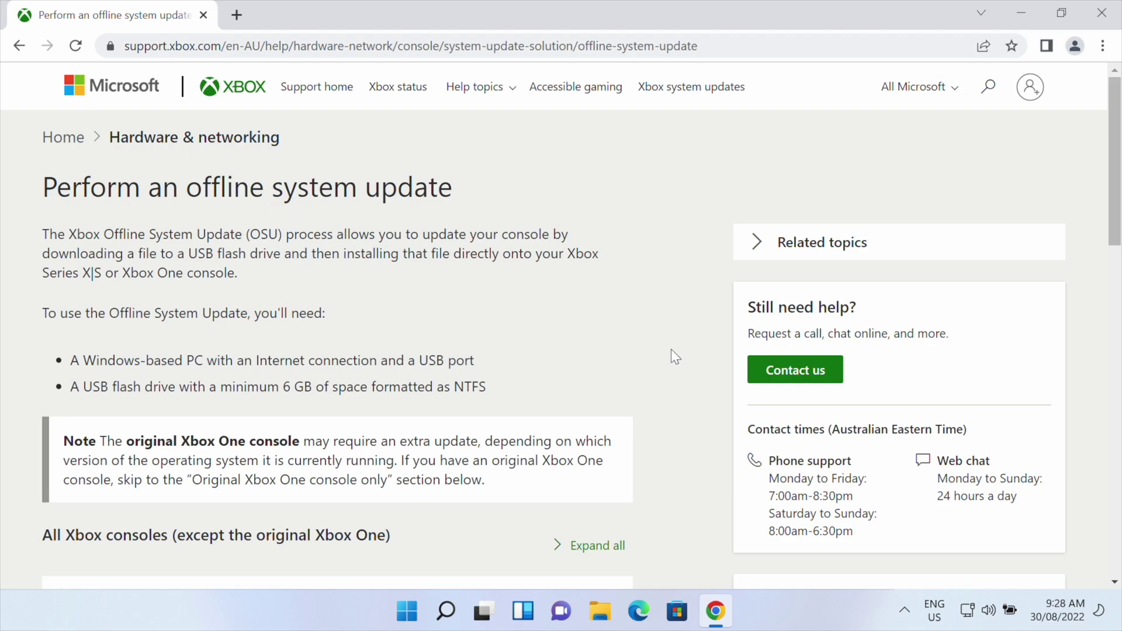
Step: Expand Step 1 in the section for all Xbox consoles and download the Offline System Update file OSU1.zip
{"action": "scroll", "coordinate": [671, 350], "scroll_direction": "down", "scroll_amount": 3}
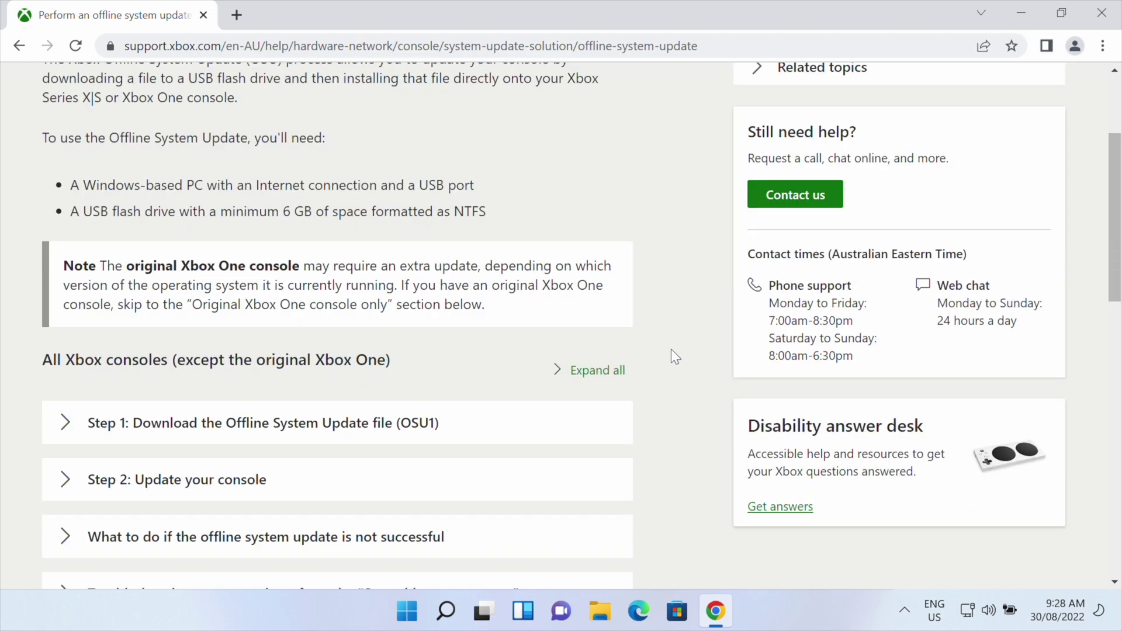
{"action": "scroll", "coordinate": [672, 350], "scroll_direction": "down", "scroll_amount": 9}
{"action": "scroll", "coordinate": [671, 349], "scroll_direction": "up", "scroll_amount": 10}
{"action": "scroll", "coordinate": [671, 349], "scroll_direction": "down", "scroll_amount": 4}
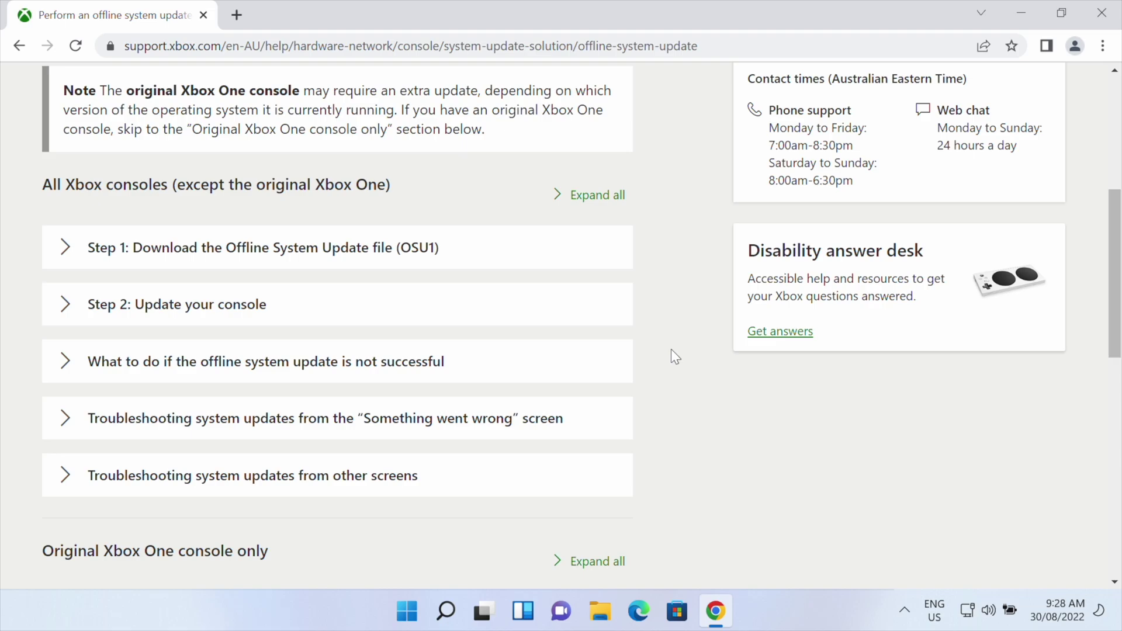
{"action": "left_click", "coordinate": [506, 265]}
{"action": "scroll", "coordinate": [238, 321], "scroll_direction": "down", "scroll_amount": 5}
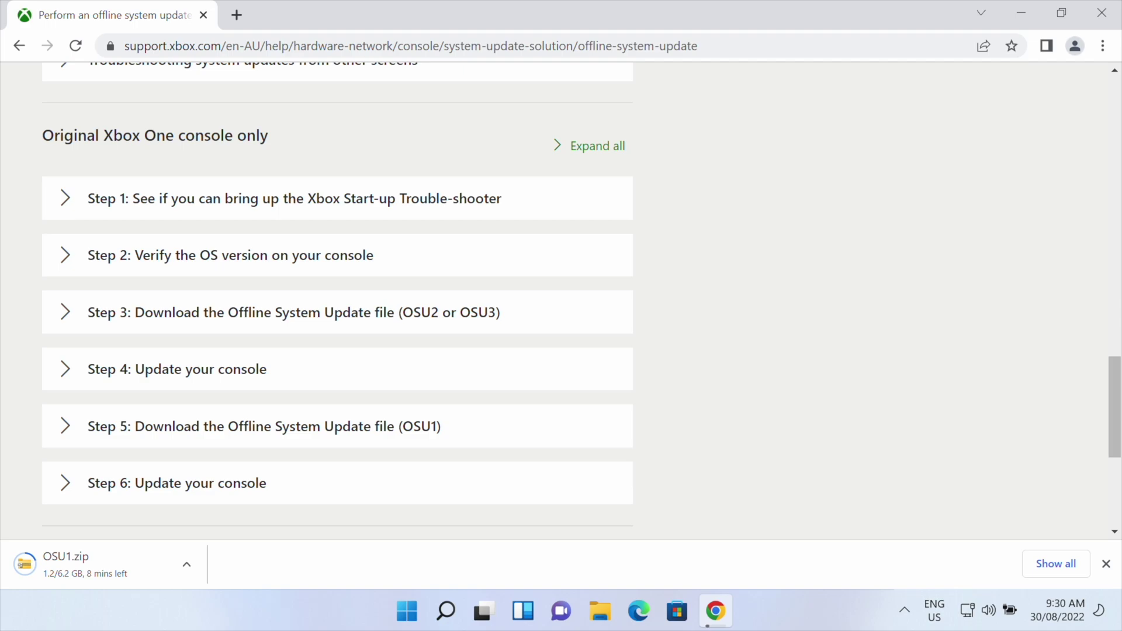
Step: Review the Step 5 OSU1 download instructions for the original Xbox One console, and close the browser
{"action": "left_click", "coordinate": [386, 427]}
{"action": "scroll", "coordinate": [649, 438], "scroll_direction": "down", "scroll_amount": 6}
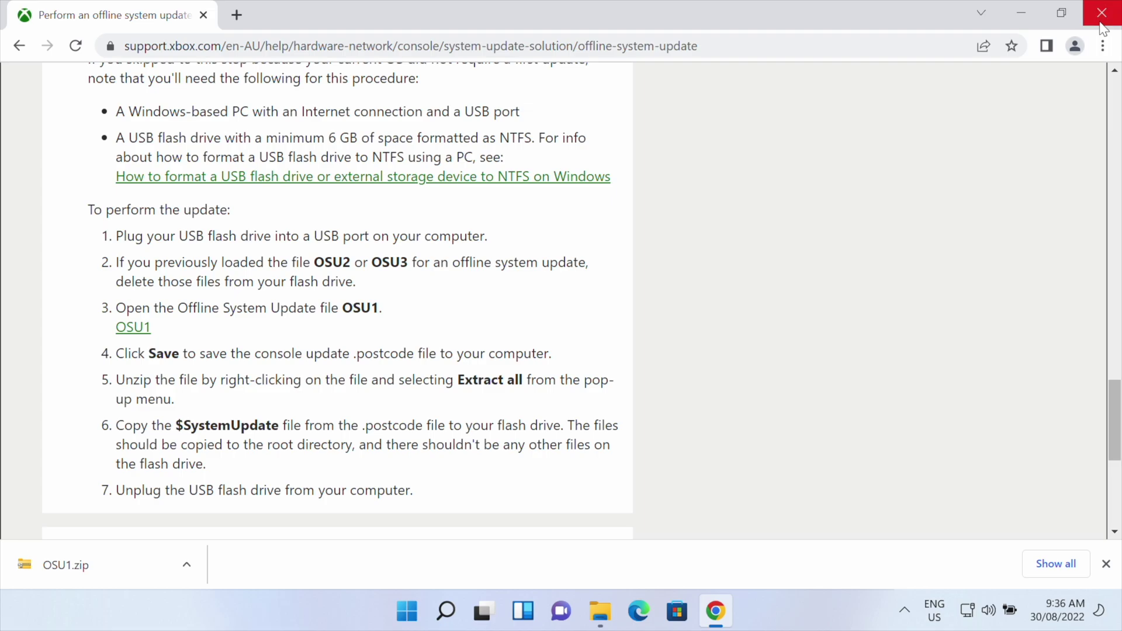
{"action": "left_click", "coordinate": [1103, 27]}
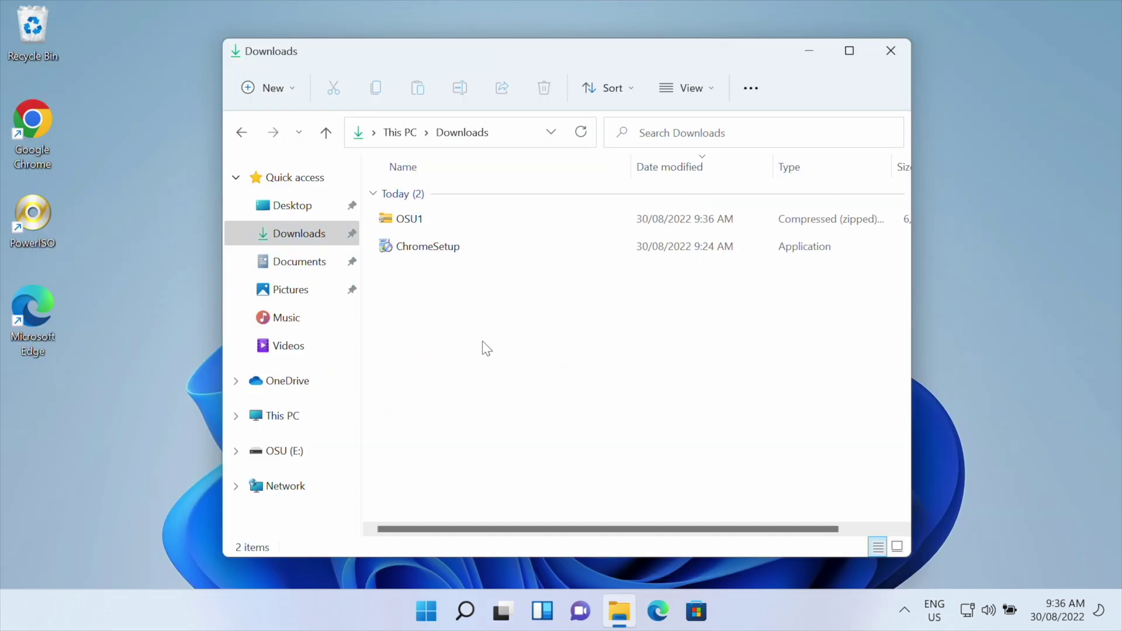
Step: Open the OSU1 archive in Downloads and copy its $SystemUpdate folder to the OSU (E:) drive
{"action": "double_click", "coordinate": [429, 220]}
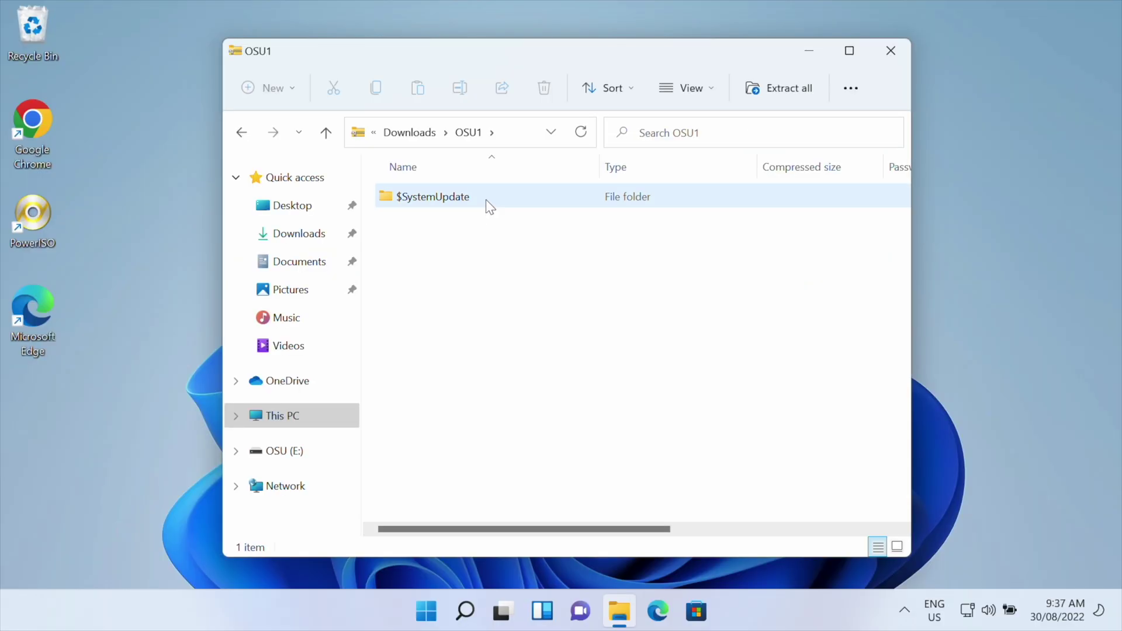
{"action": "left_click", "coordinate": [401, 268]}
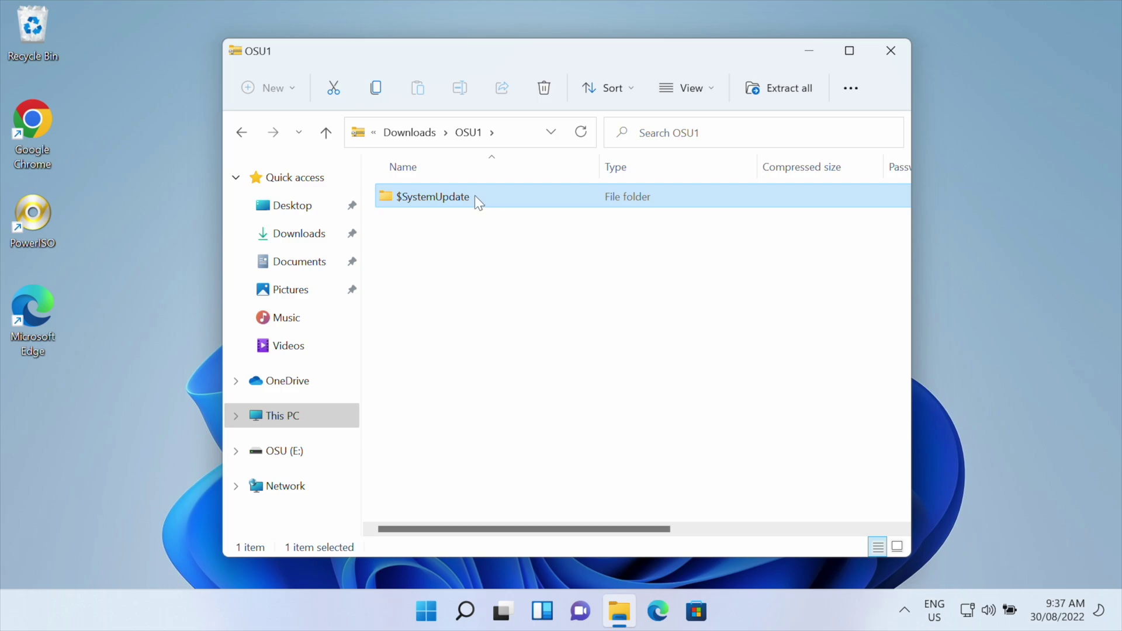
{"action": "left_click_drag", "start_coordinate": [367, 258], "coordinate": [94, 605]}
{"action": "left_click_drag", "start_coordinate": [384, 310], "coordinate": [323, 458]}
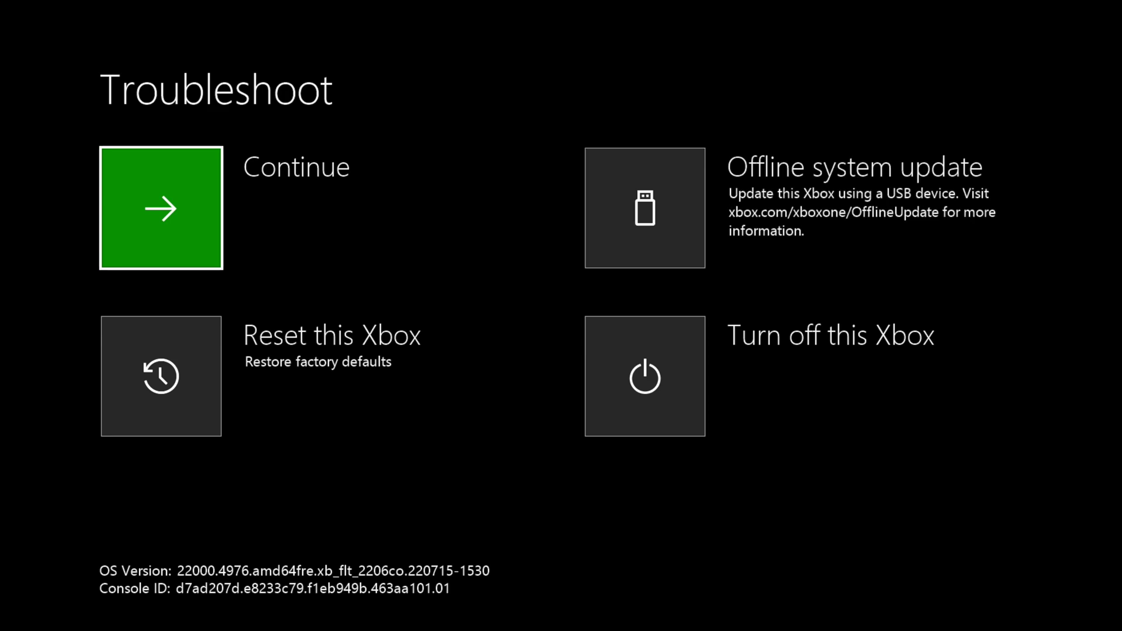
Step: Open the Reset this Xbox options from the console's Troubleshoot screen
{"action": "key", "text": "Right"}
{"action": "key", "text": "Down"}
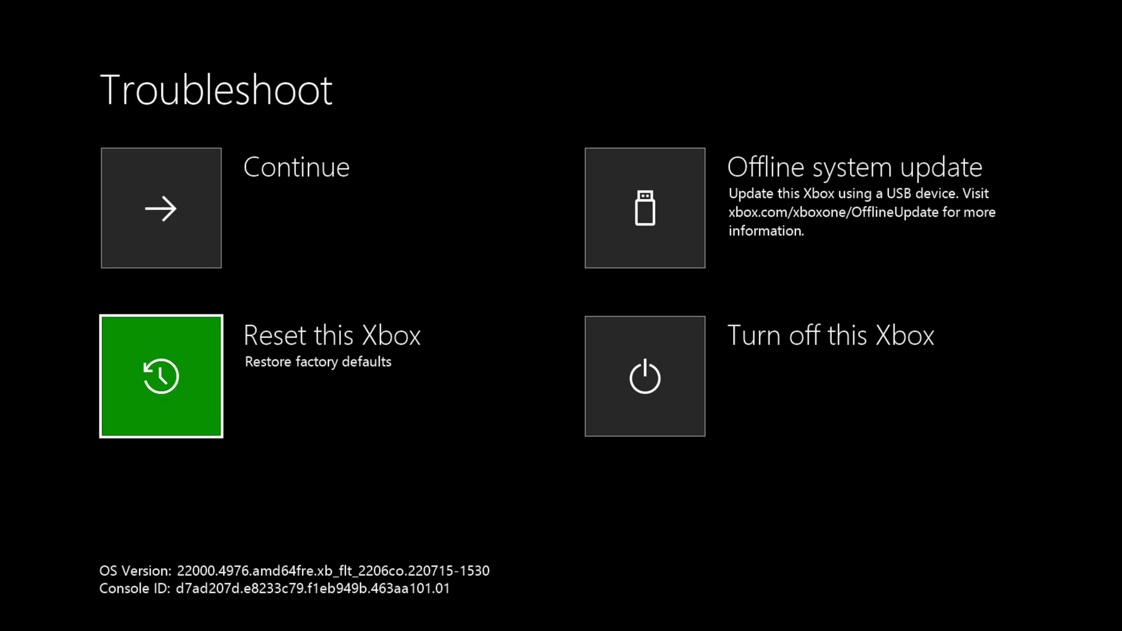
{"action": "key", "text": "Return"}
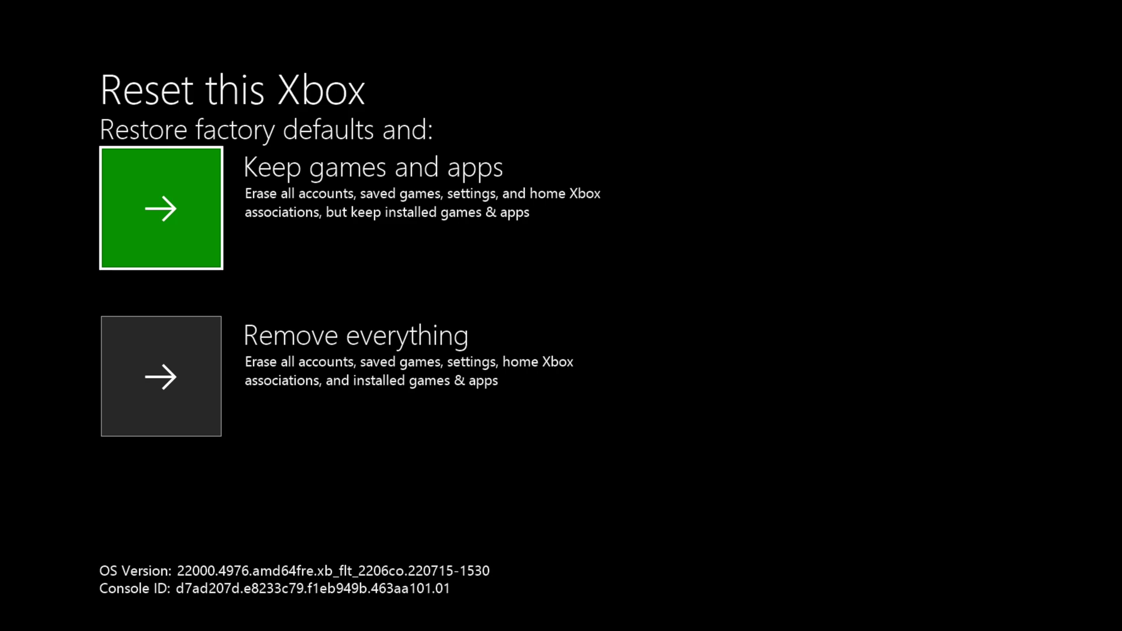